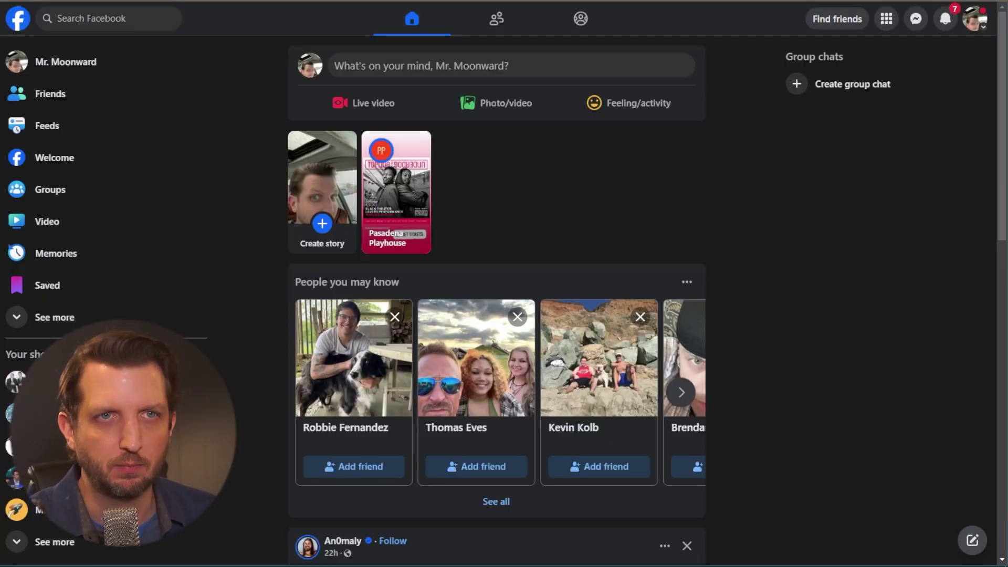
From the account menu under Settings & privacy, open Privacy Checkup and choose 'Who can see what you share'.
{"action": "left_click", "coordinate": [983, 30]}
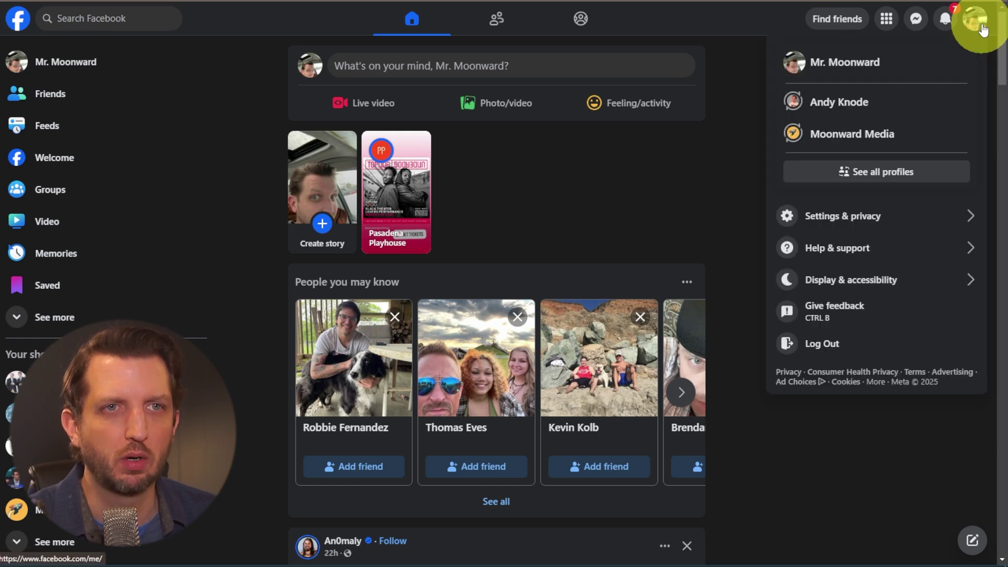
{"action": "left_click", "coordinate": [899, 220]}
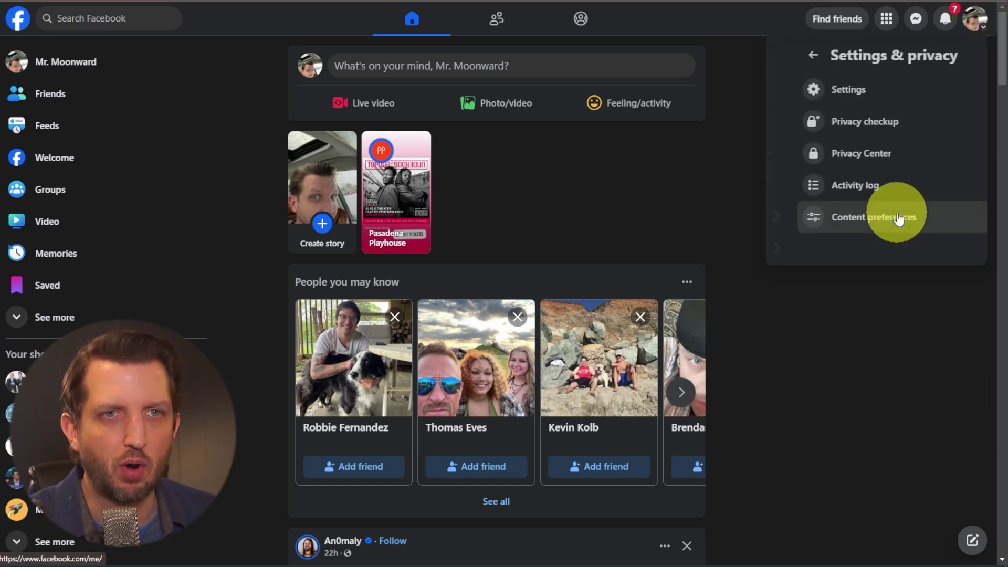
{"action": "left_click", "coordinate": [840, 125]}
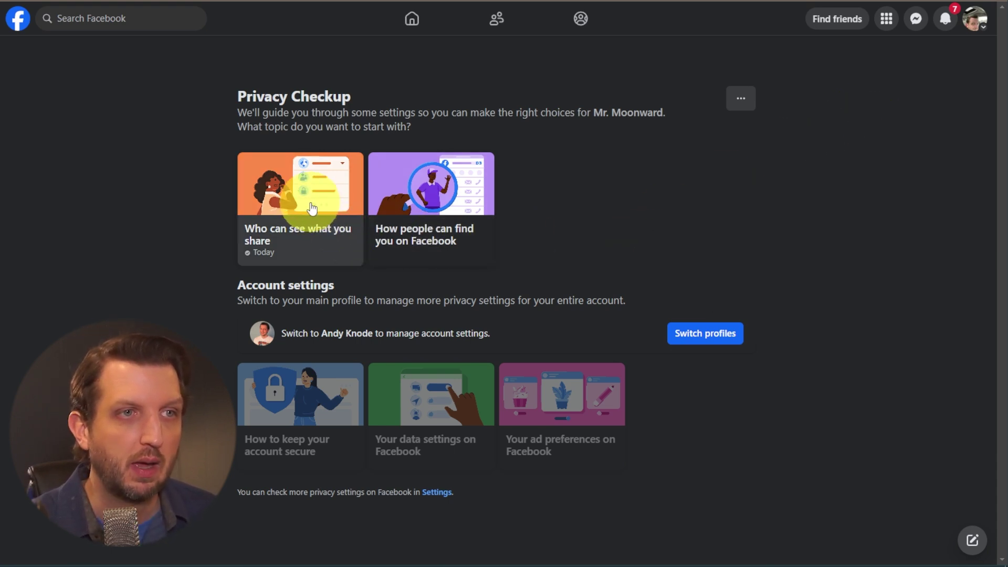
{"action": "left_click", "coordinate": [305, 247]}
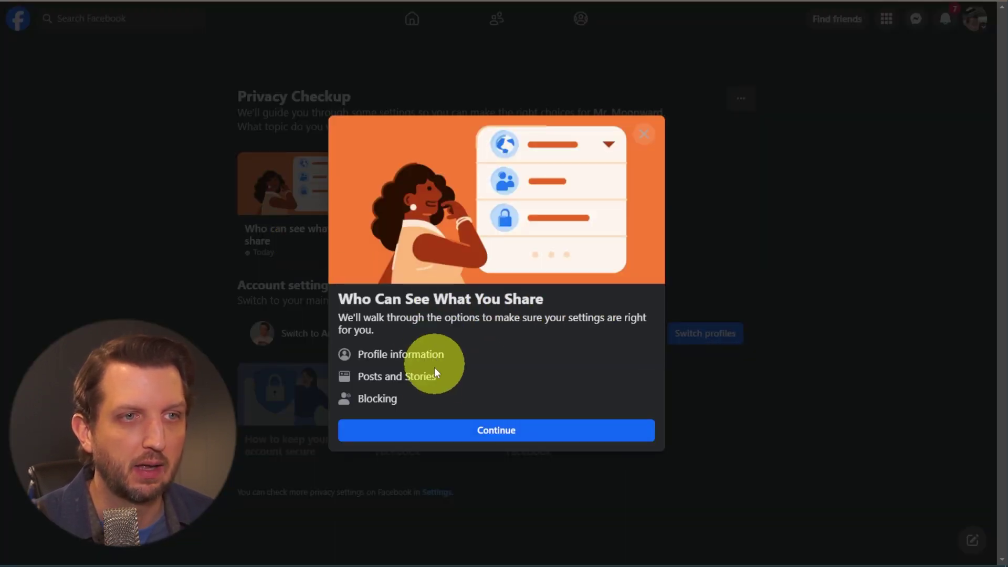
Change the August 20 birthday audience from Only me to Public and save it.
{"action": "left_click", "coordinate": [471, 428]}
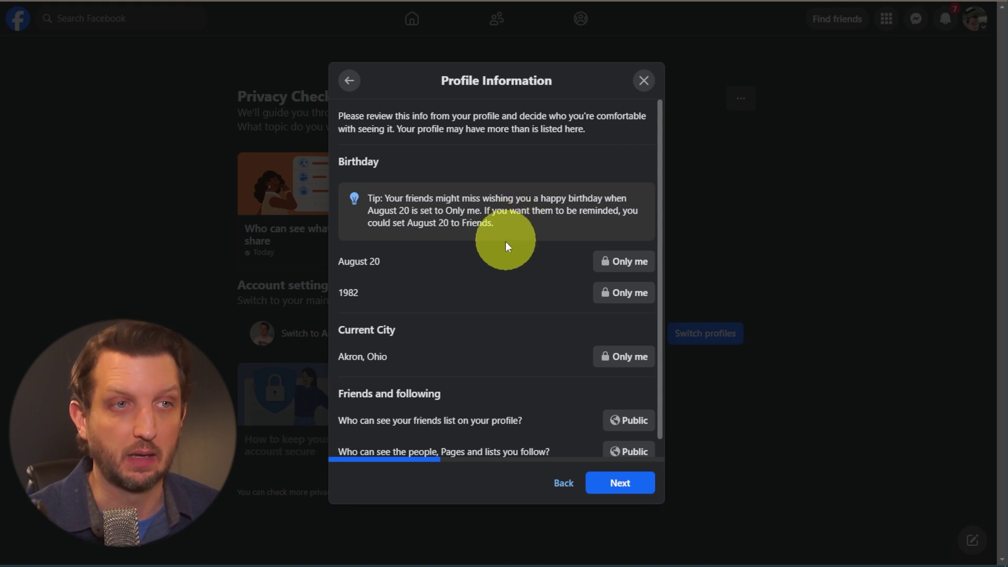
{"action": "left_click", "coordinate": [624, 264]}
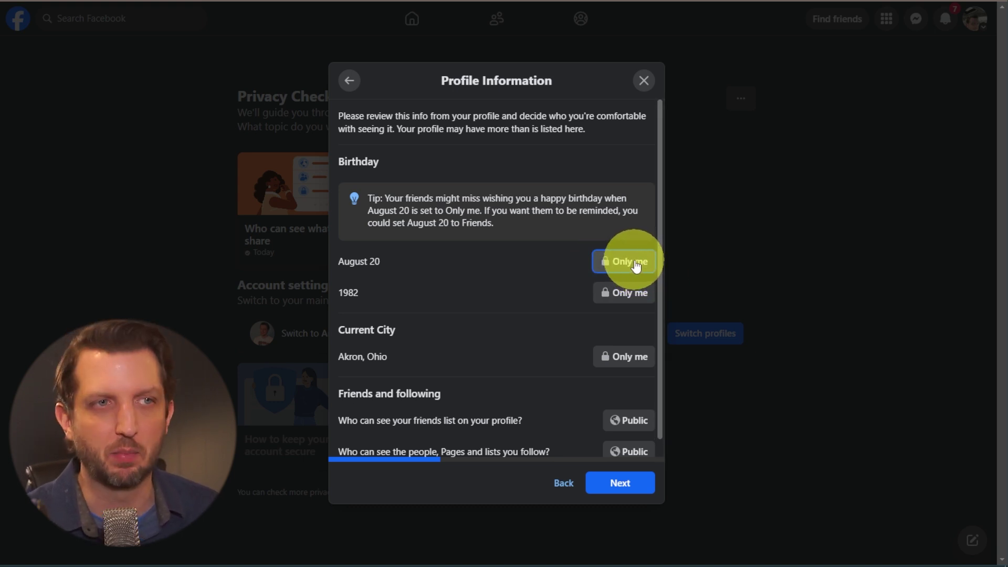
{"action": "left_click", "coordinate": [637, 267]}
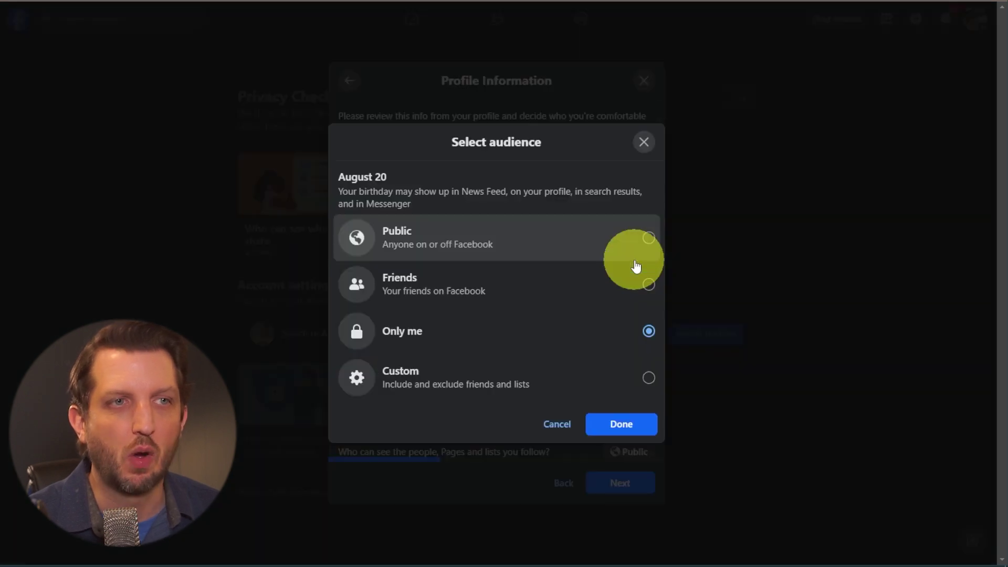
{"action": "left_click", "coordinate": [649, 239]}
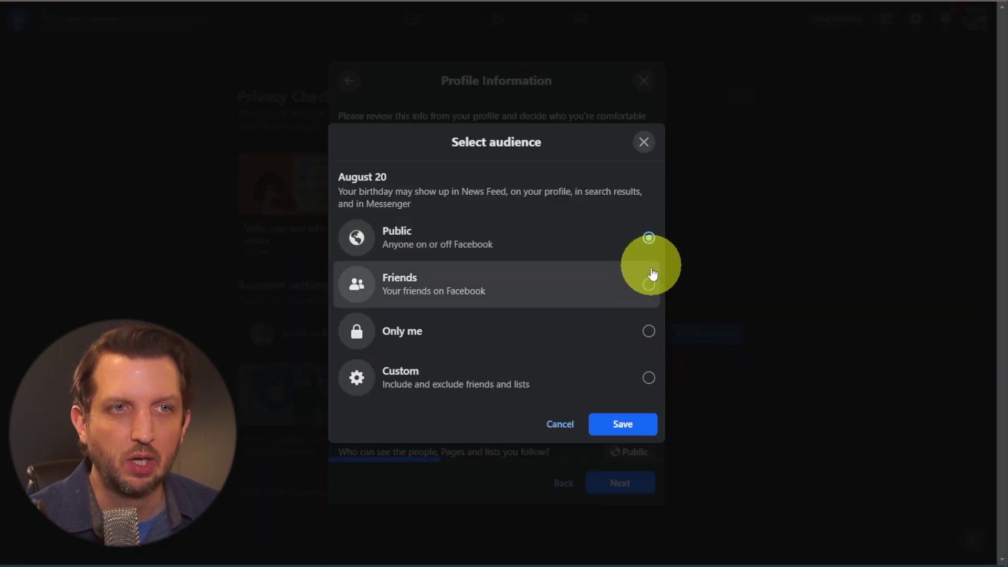
{"action": "left_click", "coordinate": [650, 285]}
{"action": "left_click", "coordinate": [650, 332]}
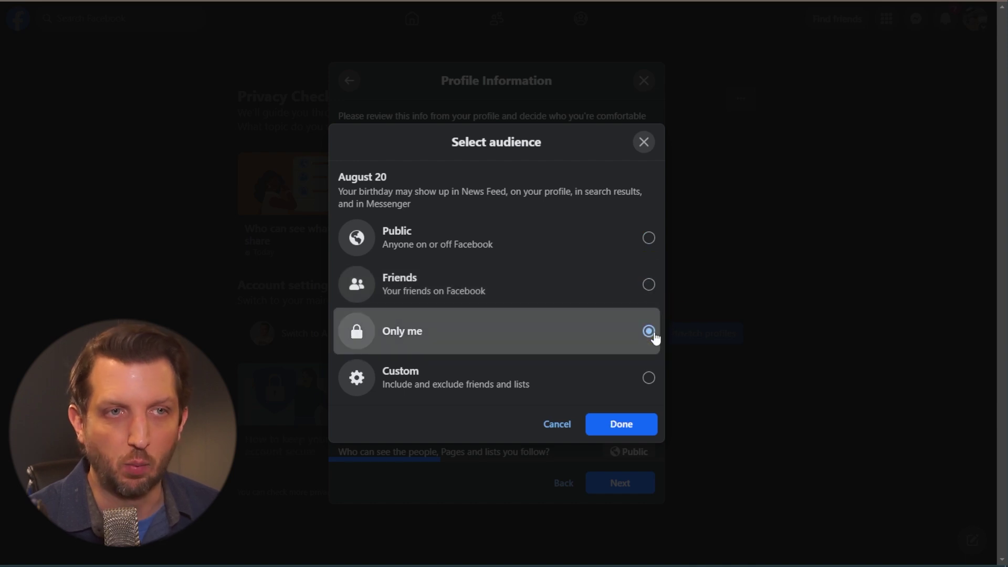
{"action": "left_click", "coordinate": [651, 375]}
{"action": "left_click", "coordinate": [651, 378]}
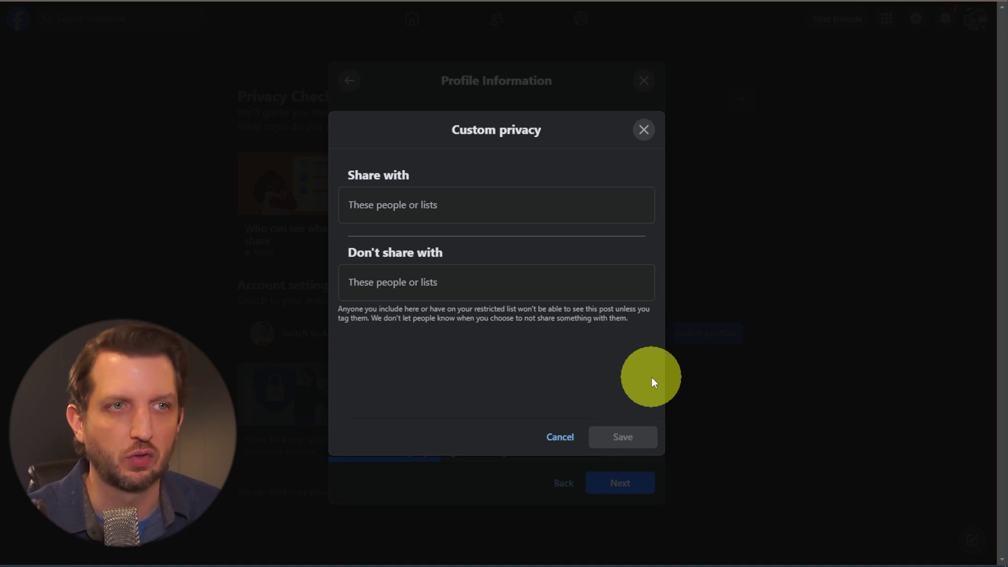
{"action": "left_click", "coordinate": [560, 438]}
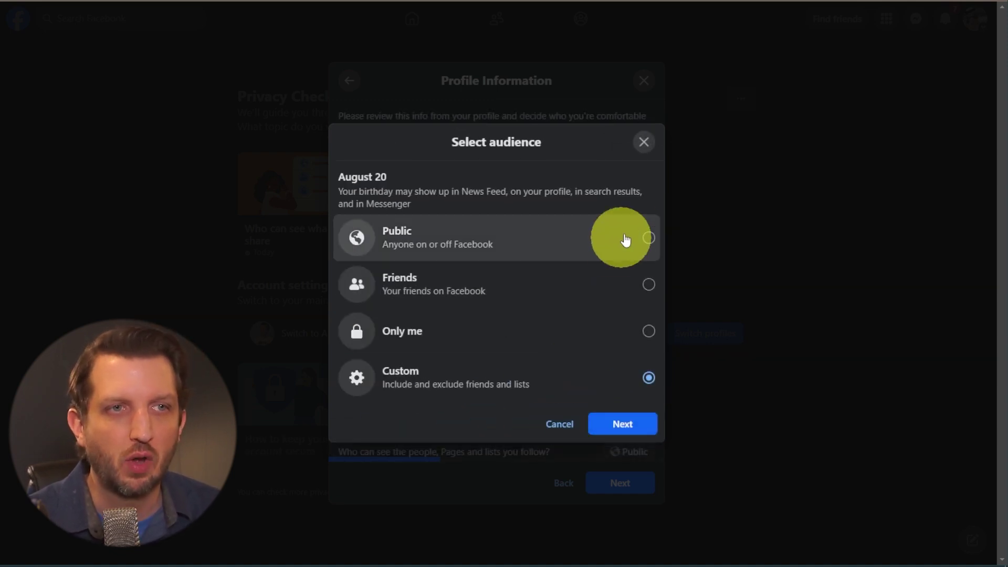
{"action": "left_click", "coordinate": [648, 239]}
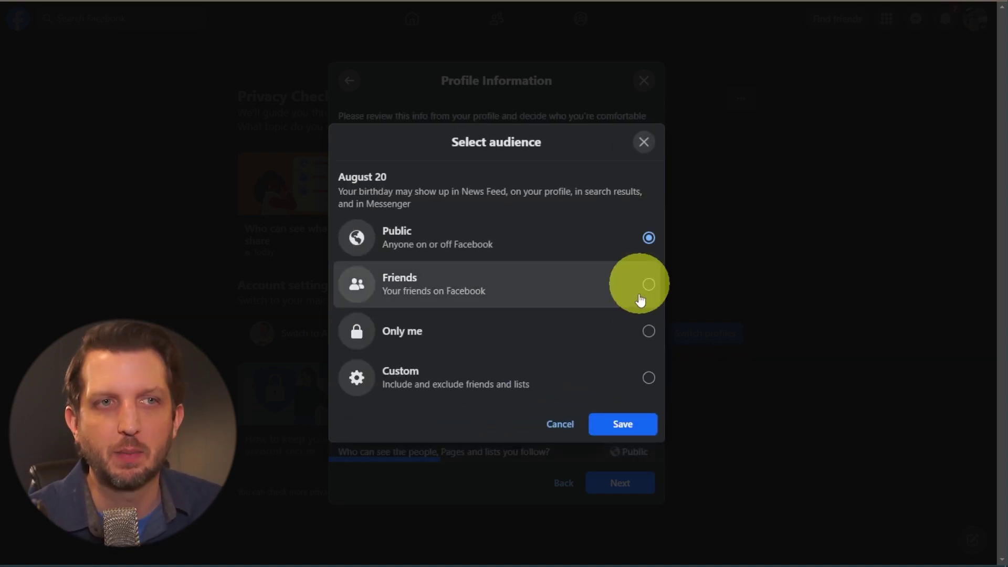
{"action": "left_click", "coordinate": [625, 425]}
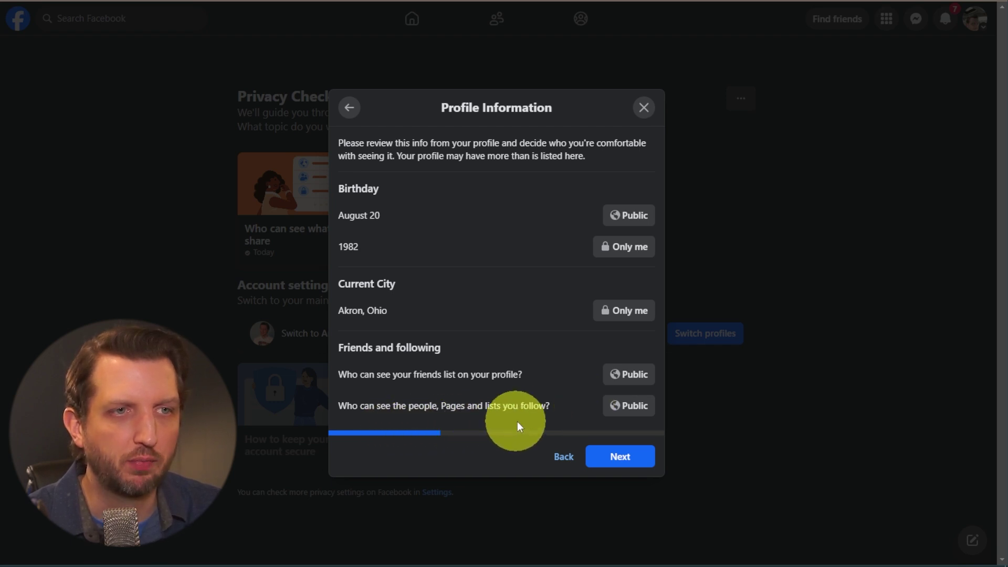
Change the friends list and followed people, Pages and lists from Public to Friends, then continue.
{"action": "left_click", "coordinate": [624, 374]}
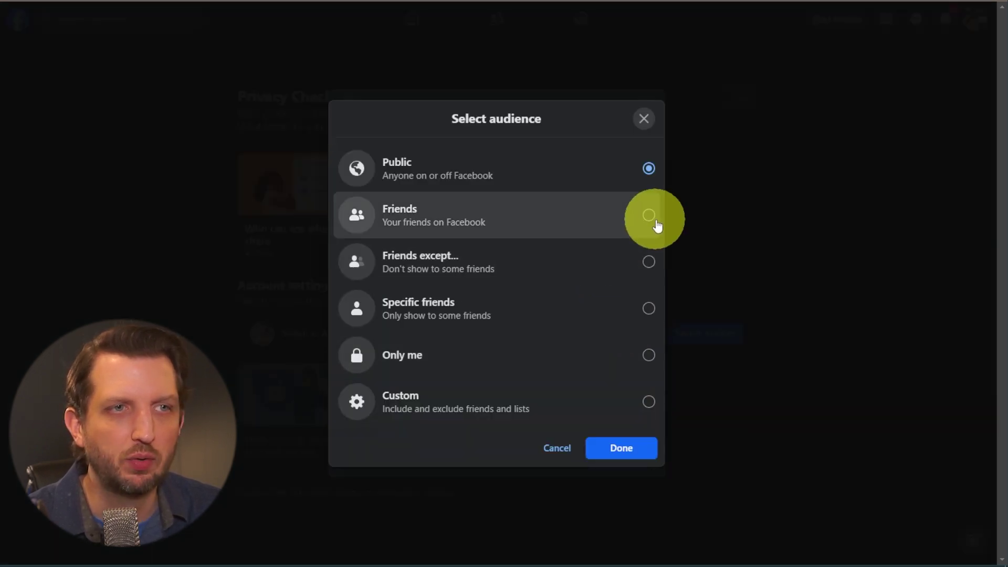
{"action": "left_click", "coordinate": [651, 220]}
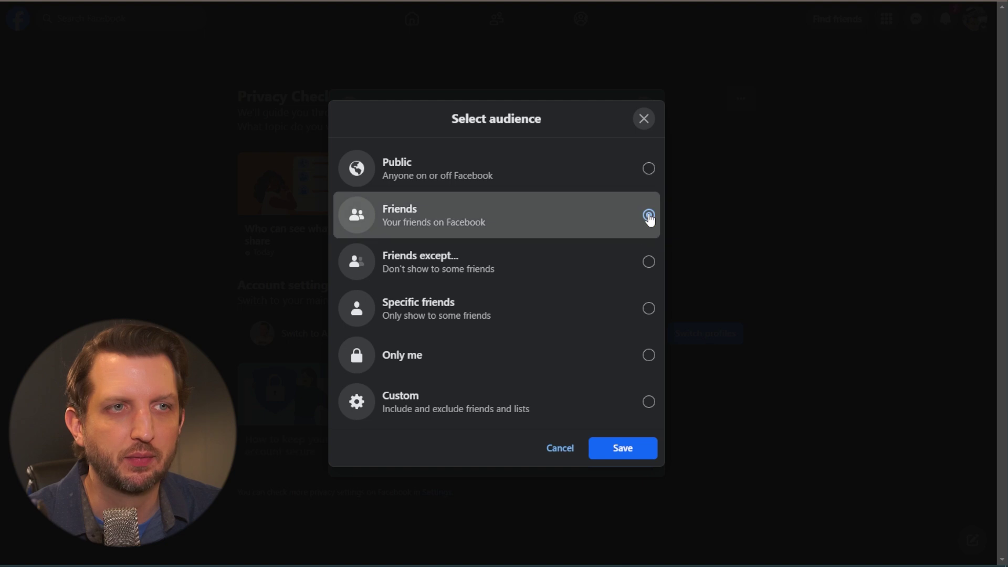
{"action": "left_click", "coordinate": [622, 457]}
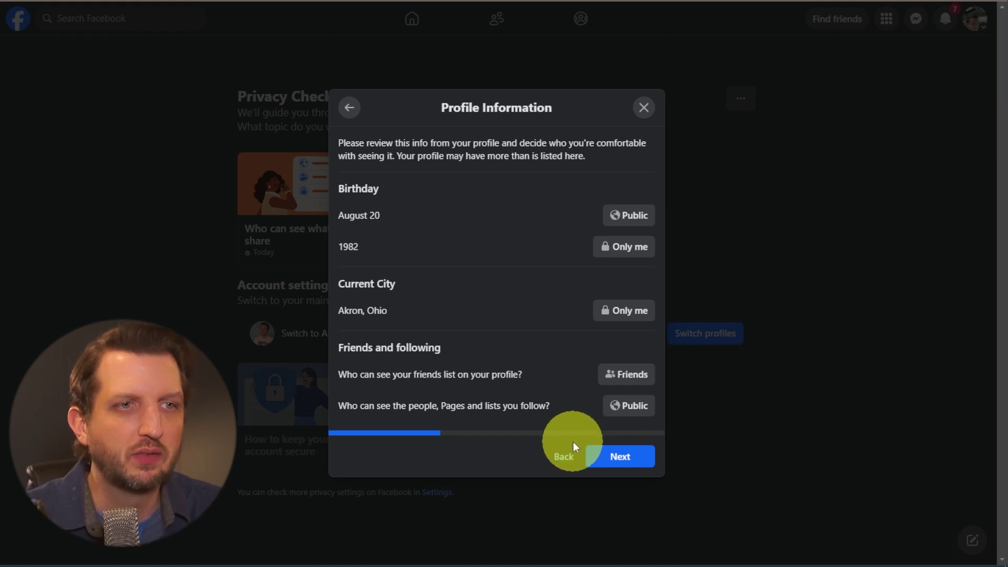
{"action": "left_click", "coordinate": [624, 408]}
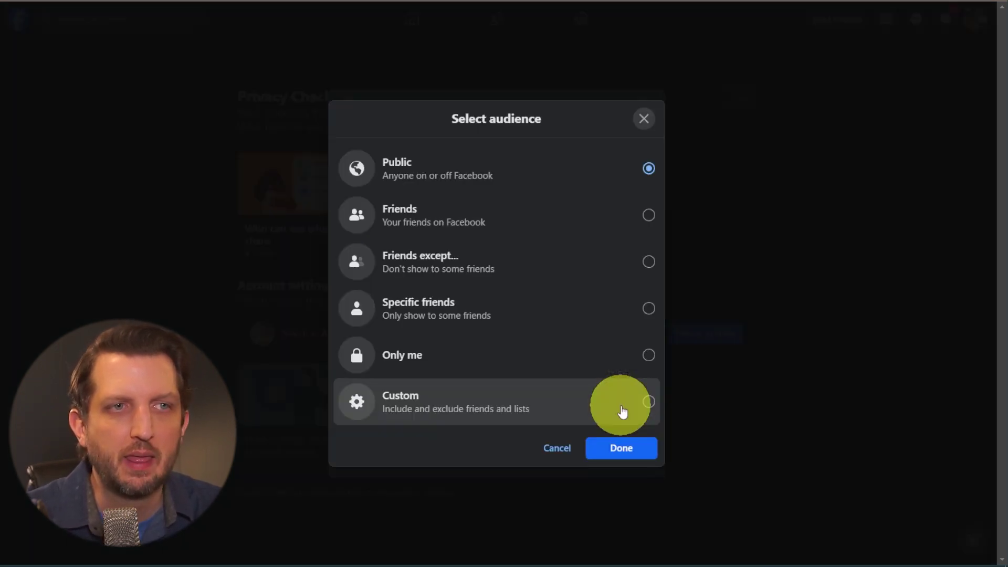
{"action": "left_click", "coordinate": [650, 215]}
{"action": "left_click", "coordinate": [618, 455]}
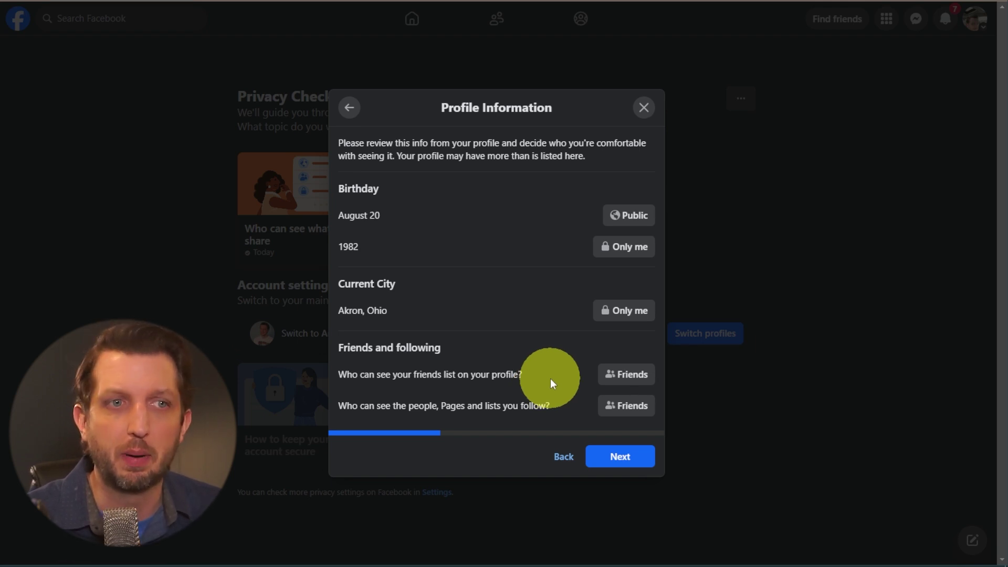
{"action": "left_click", "coordinate": [612, 458]}
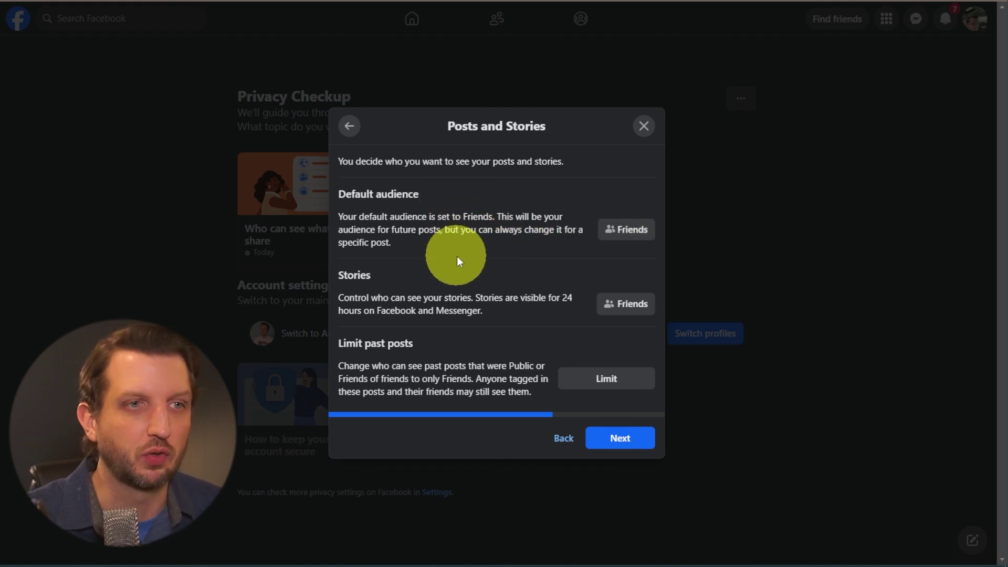
Leave future posts at Friends, confirm Limit for all past posts, and go to Blocking.
{"action": "left_click", "coordinate": [634, 225]}
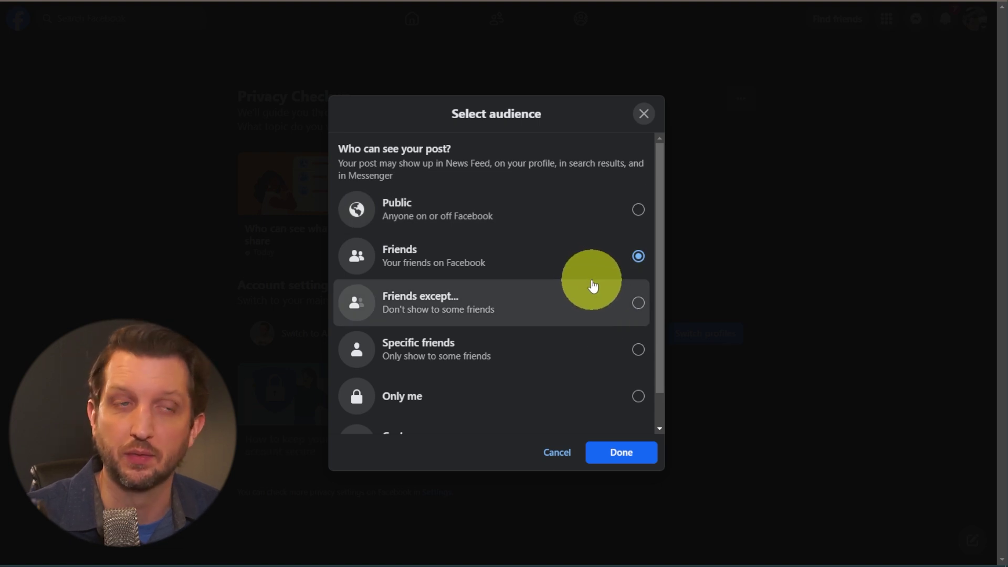
{"action": "left_click", "coordinate": [647, 114]}
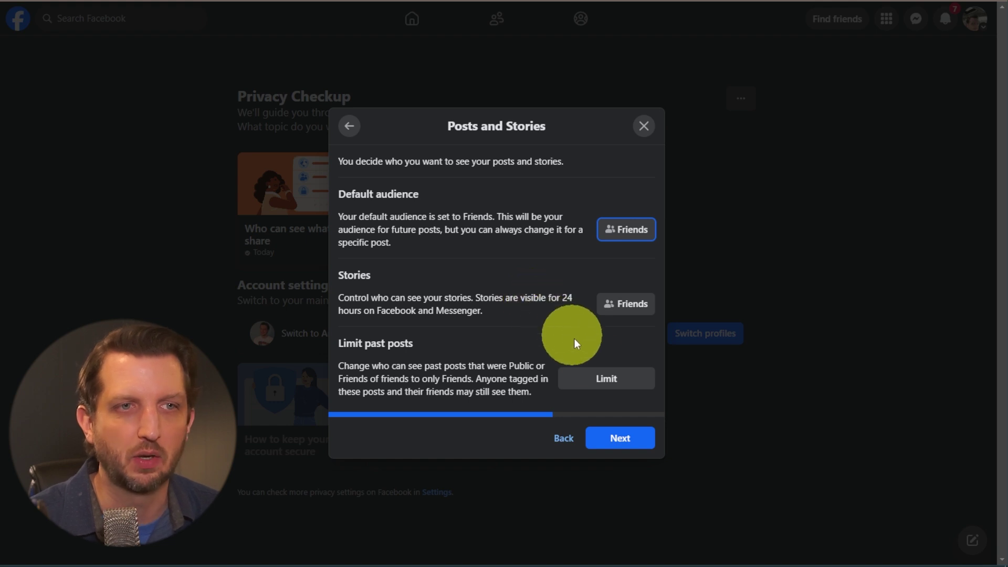
{"action": "left_click", "coordinate": [611, 385]}
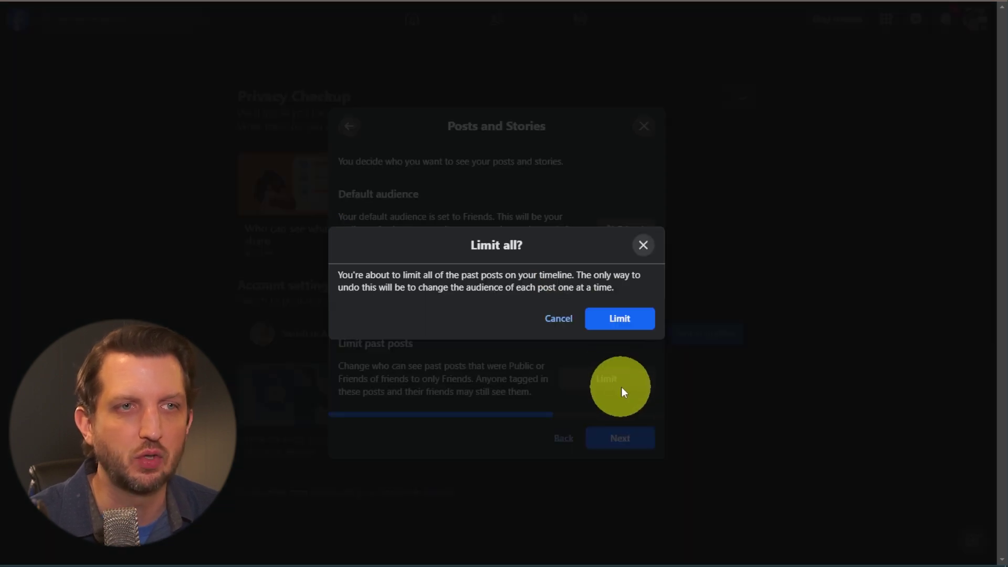
{"action": "left_click", "coordinate": [624, 317]}
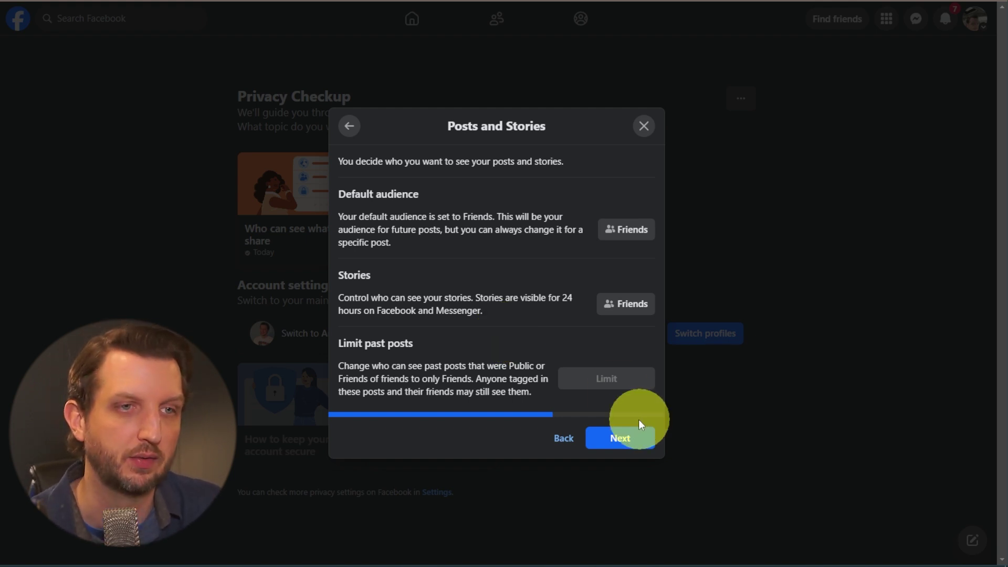
{"action": "left_click", "coordinate": [631, 444]}
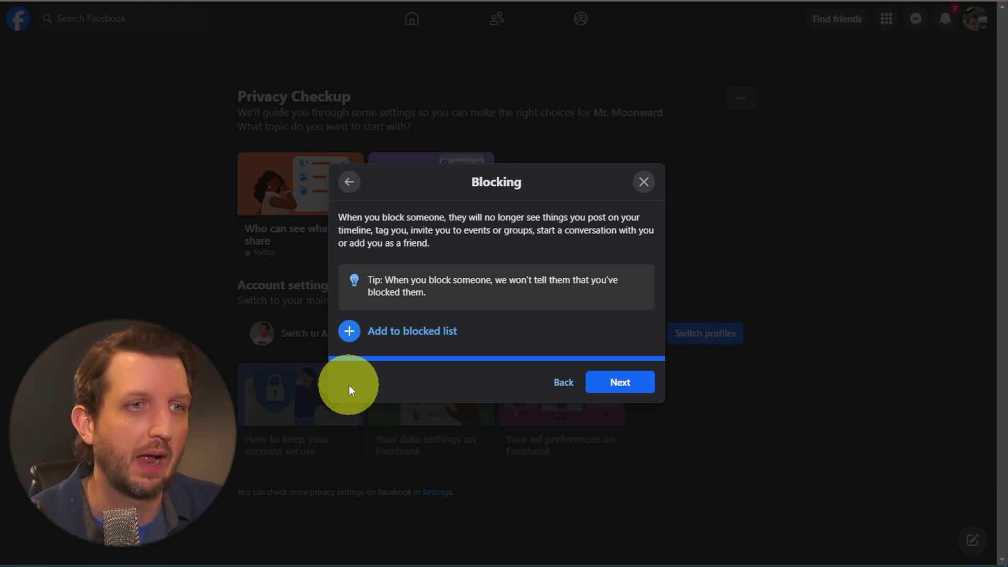
Close the Block People dialog without blocking anyone, finish the topic, and choose Review Another Topic.
{"action": "left_click", "coordinate": [354, 333]}
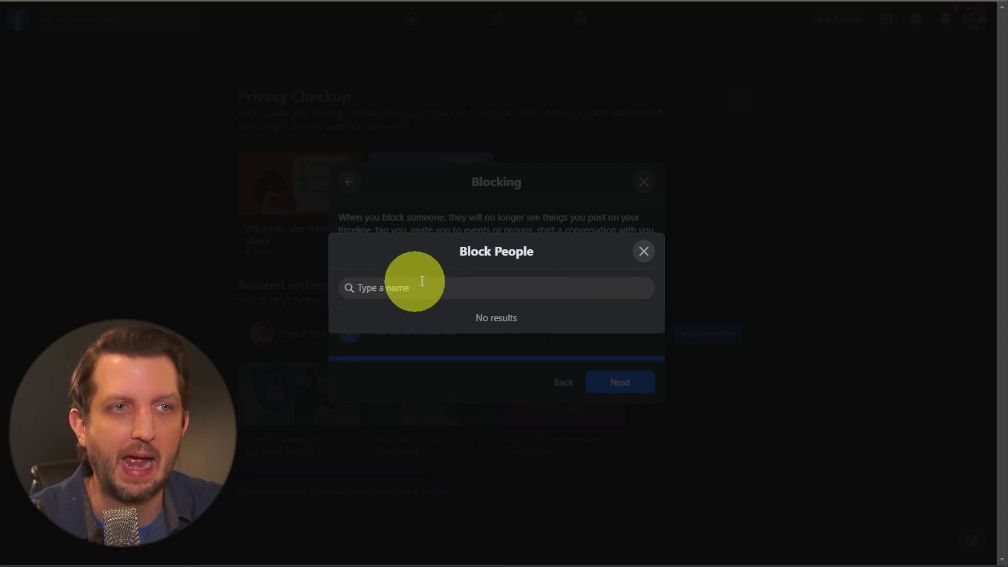
{"action": "left_click", "coordinate": [644, 251]}
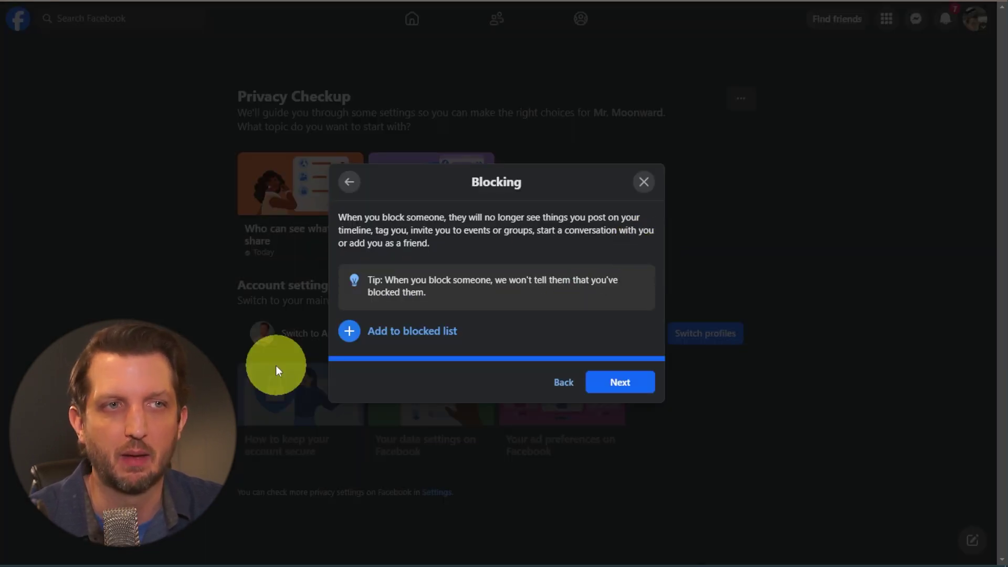
{"action": "left_click", "coordinate": [620, 382]}
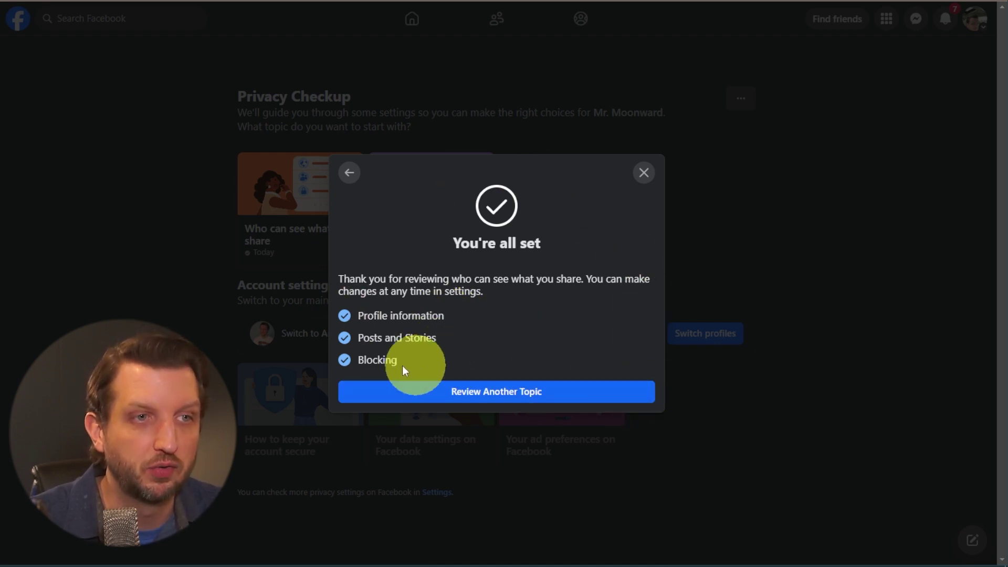
{"action": "left_click", "coordinate": [456, 392]}
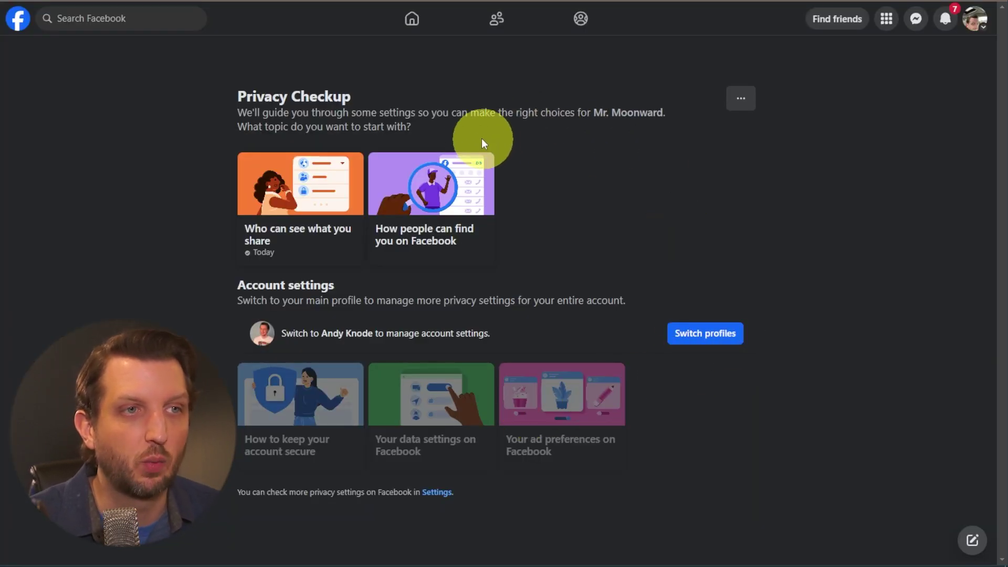
Begin 'How people can find you on Facebook', leave friend requests at Everyone, and go to Phone and Email.
{"action": "left_click", "coordinate": [433, 213]}
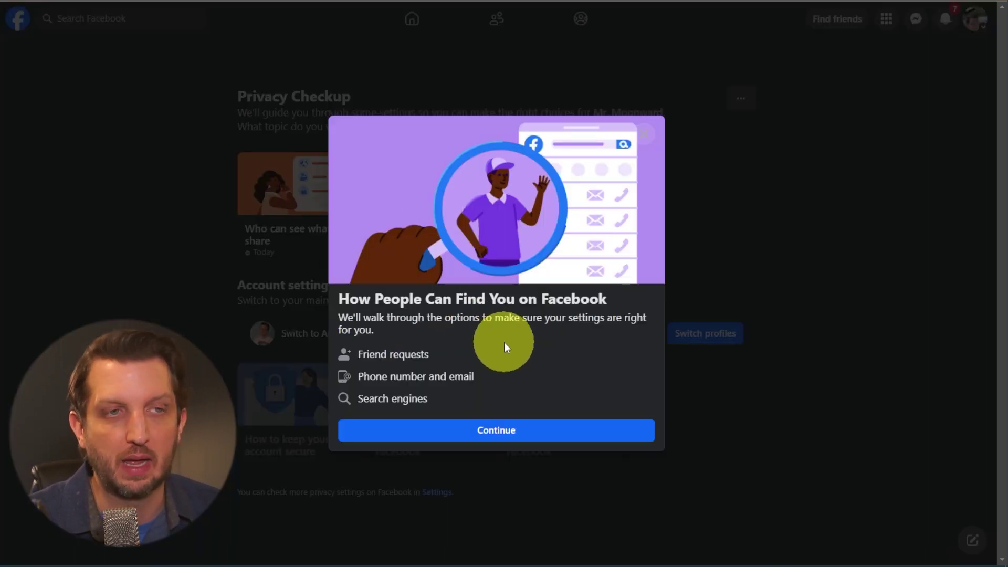
{"action": "left_click", "coordinate": [512, 430]}
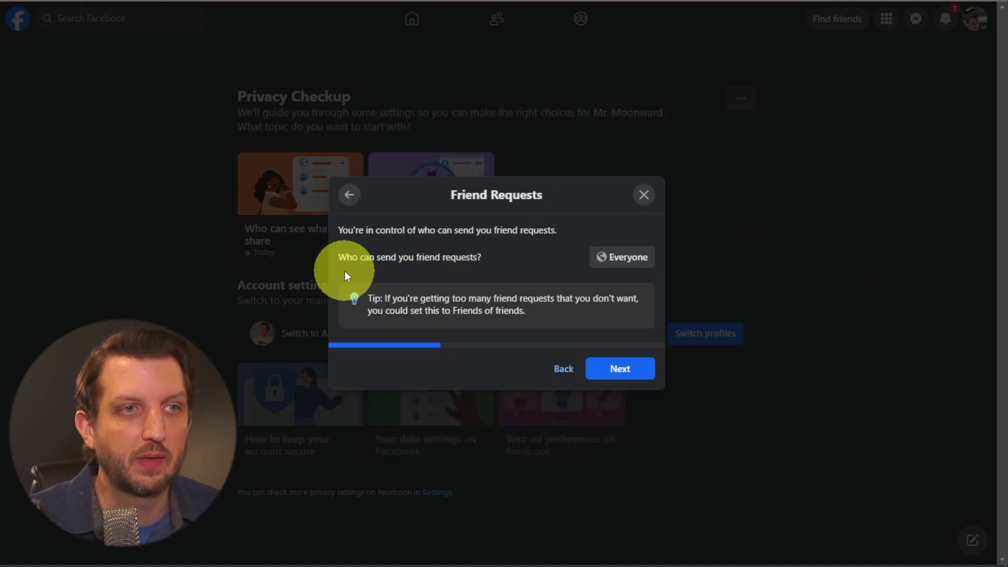
{"action": "left_click", "coordinate": [624, 258]}
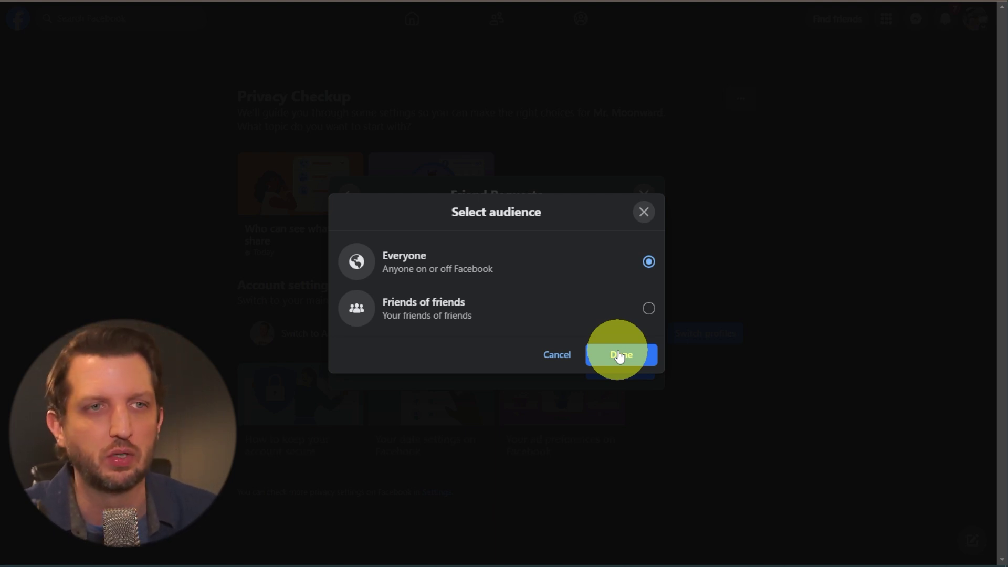
{"action": "left_click", "coordinate": [619, 356]}
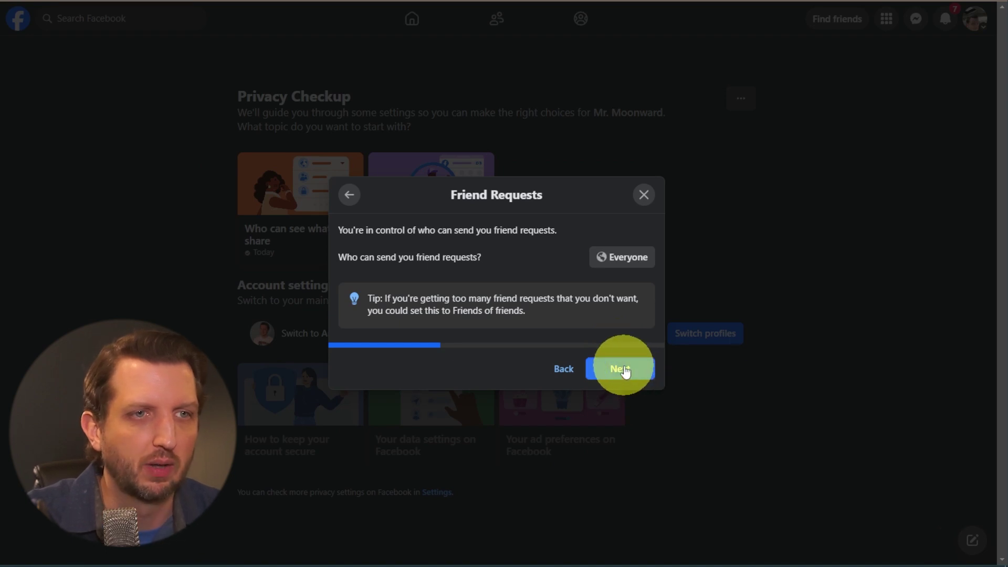
{"action": "left_click", "coordinate": [621, 369]}
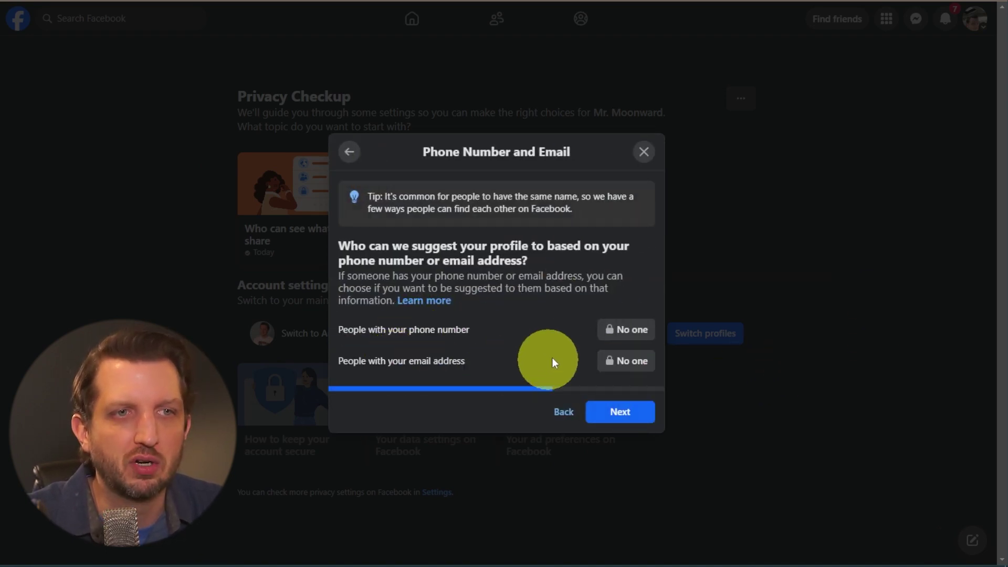
Leave phone-number profile suggestions at No one and go to the Search Engines step.
{"action": "left_click", "coordinate": [646, 332]}
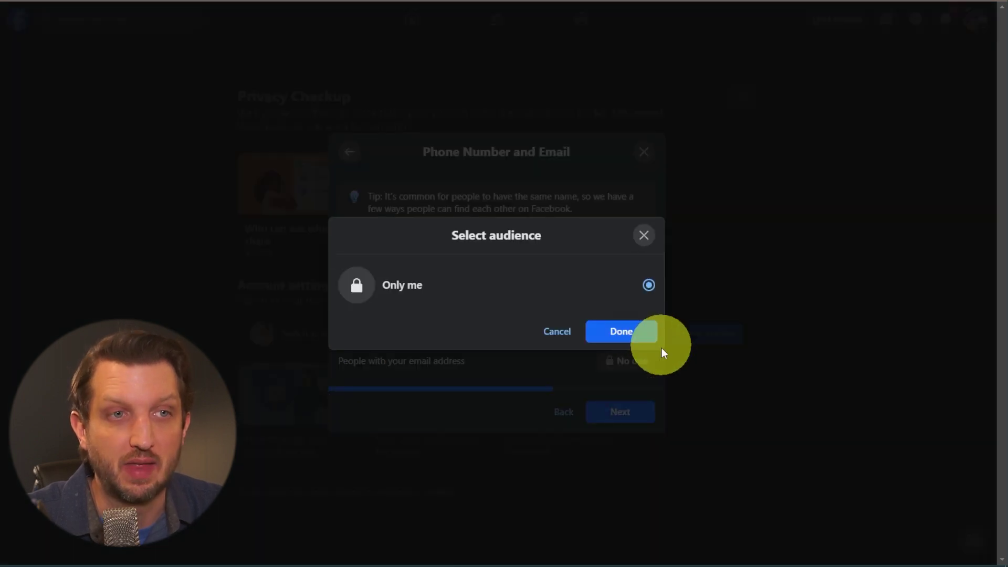
{"action": "left_click", "coordinate": [630, 339]}
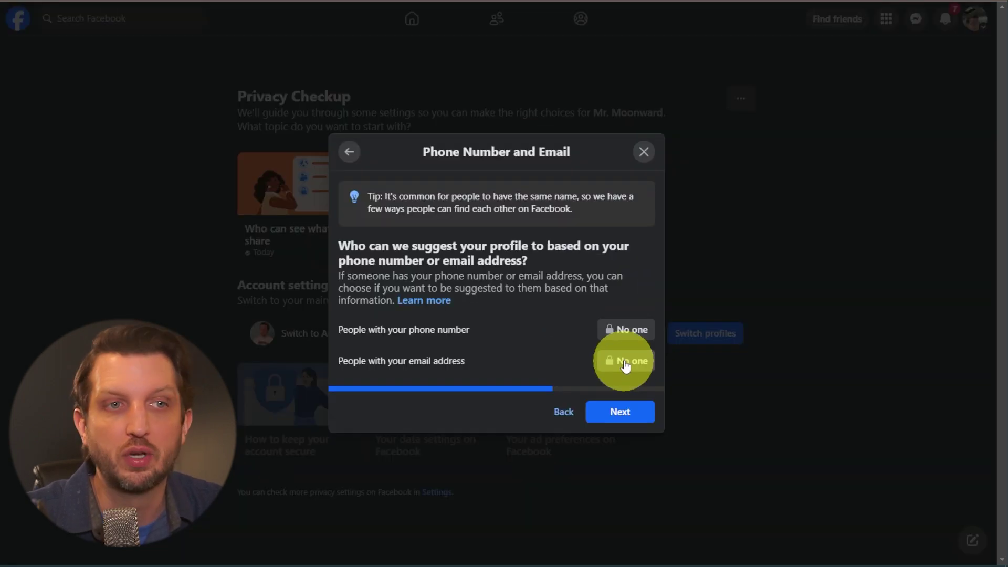
{"action": "left_click", "coordinate": [630, 415]}
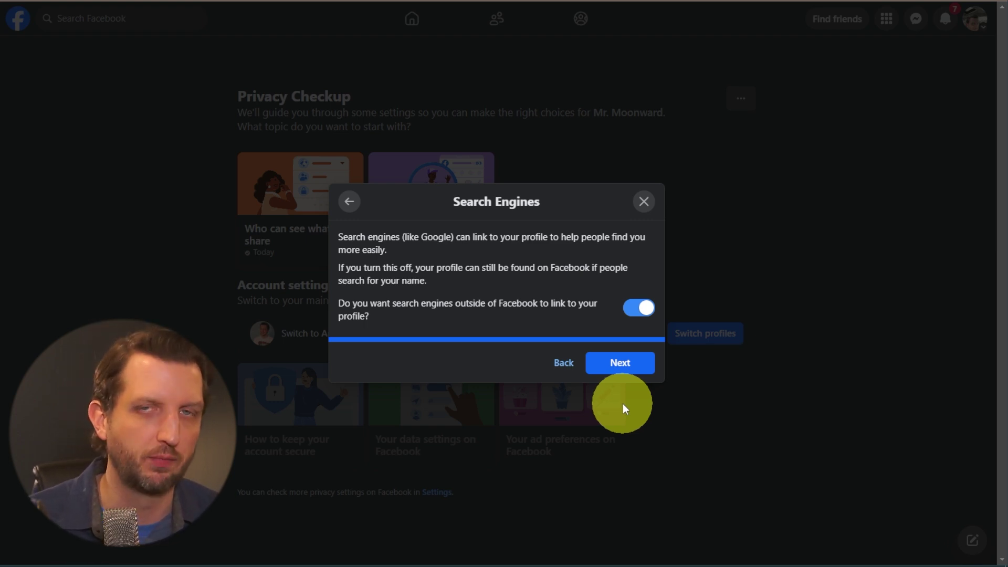
Switch off outside search engine linking to the profile, then finish and return to the topics page.
{"action": "left_click", "coordinate": [640, 313]}
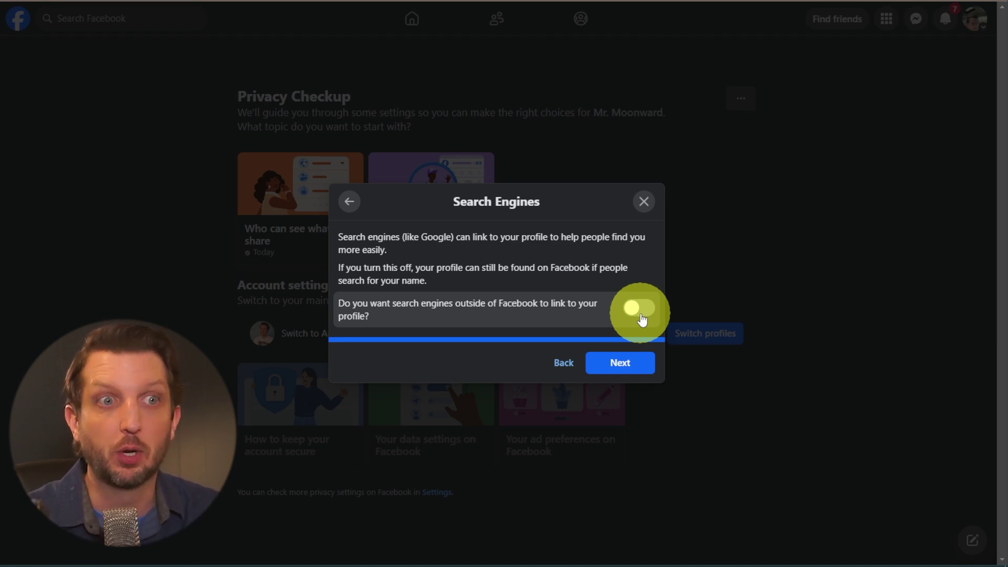
{"action": "left_click", "coordinate": [621, 363]}
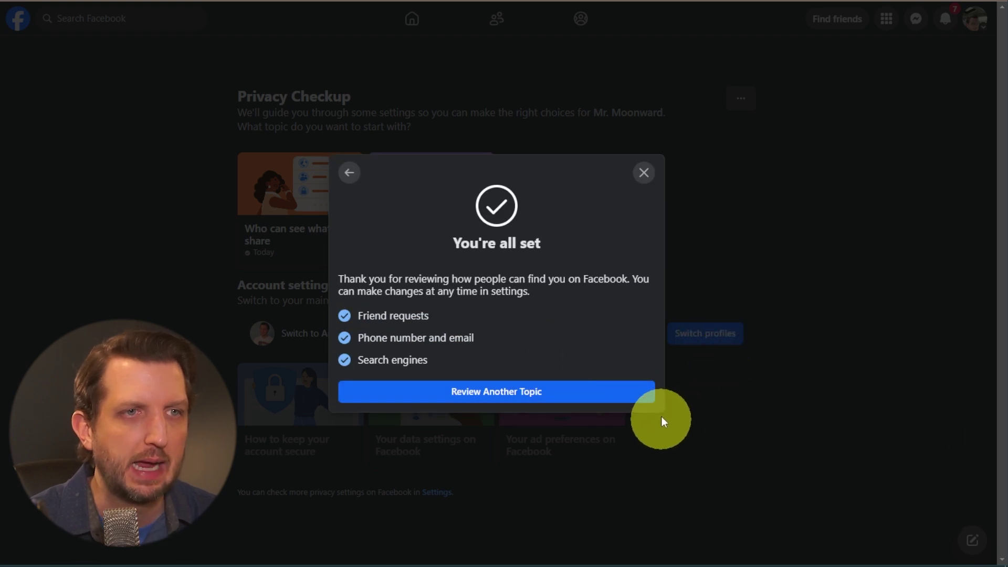
{"action": "left_click", "coordinate": [438, 398]}
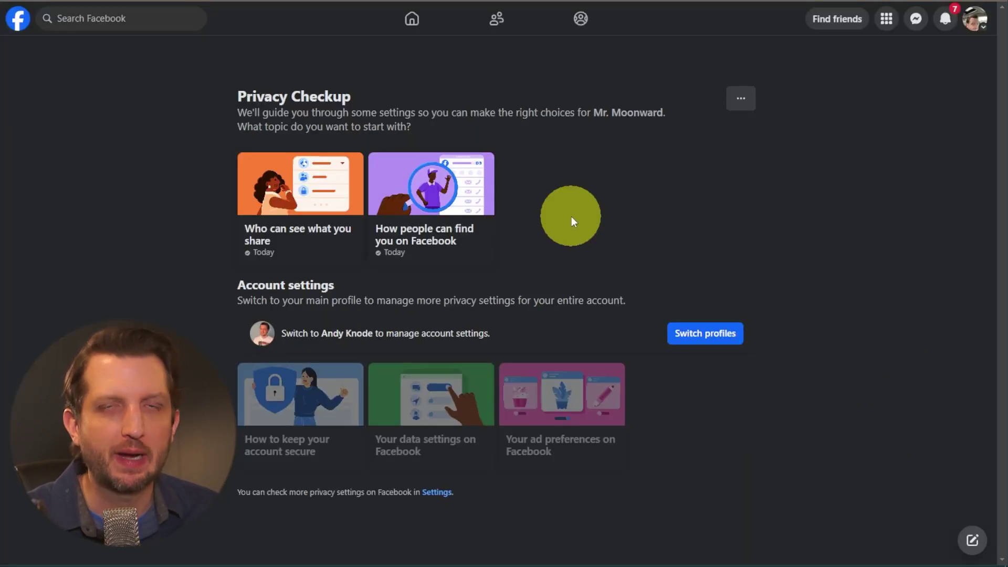